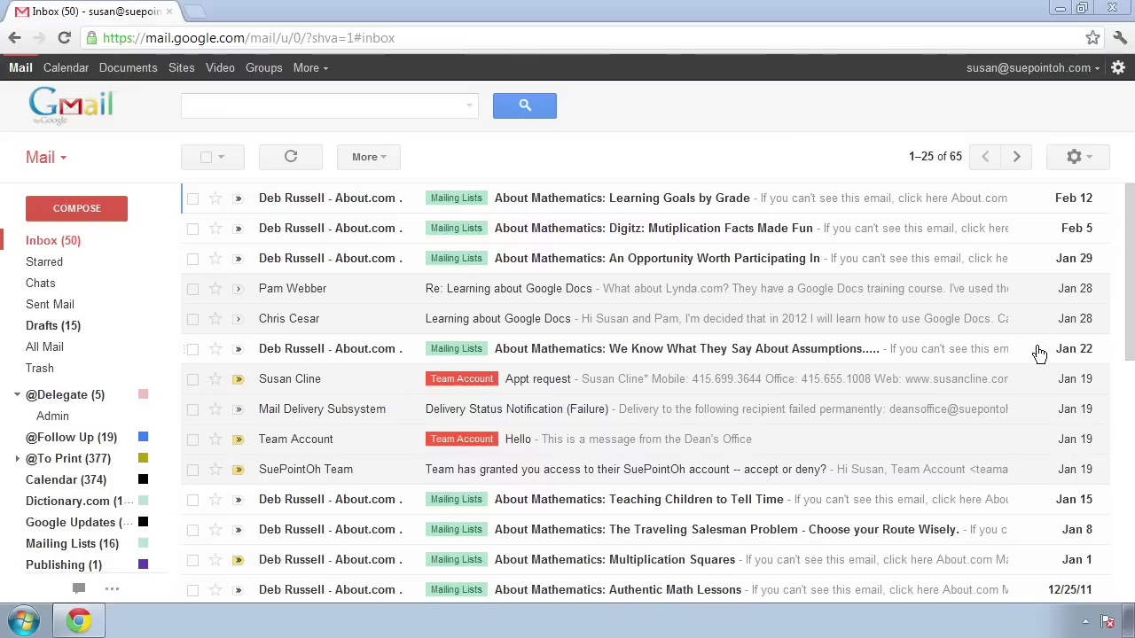
- Scroll the inbox slightly, then open the Newest/Oldest ordering menu from the '1–25 of 65' counter
{"action": "mouse_move", "coordinate": [1130, 268]}
{"action": "left_mouse_down"}
{"action": "mouse_move", "coordinate": [1130, 382]}
{"action": "mouse_move", "coordinate": [1131, 258]}
{"action": "left_mouse_up"}
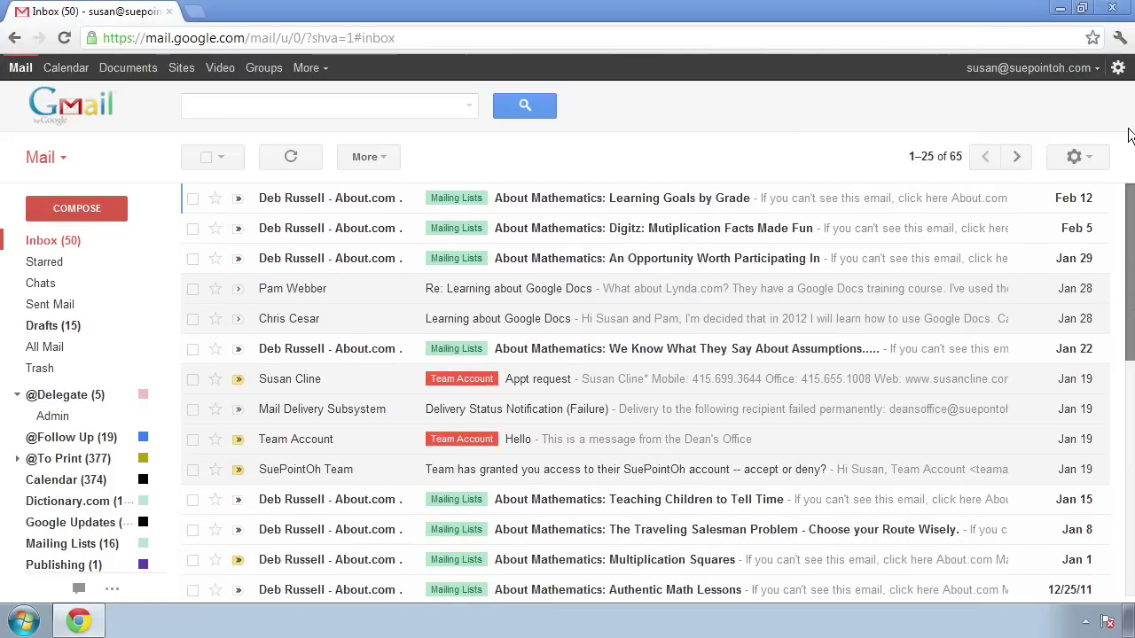
{"action": "left_click", "coordinate": [932, 158]}
{"action": "left_click", "coordinate": [907, 165]}
{"action": "left_click", "coordinate": [919, 167]}
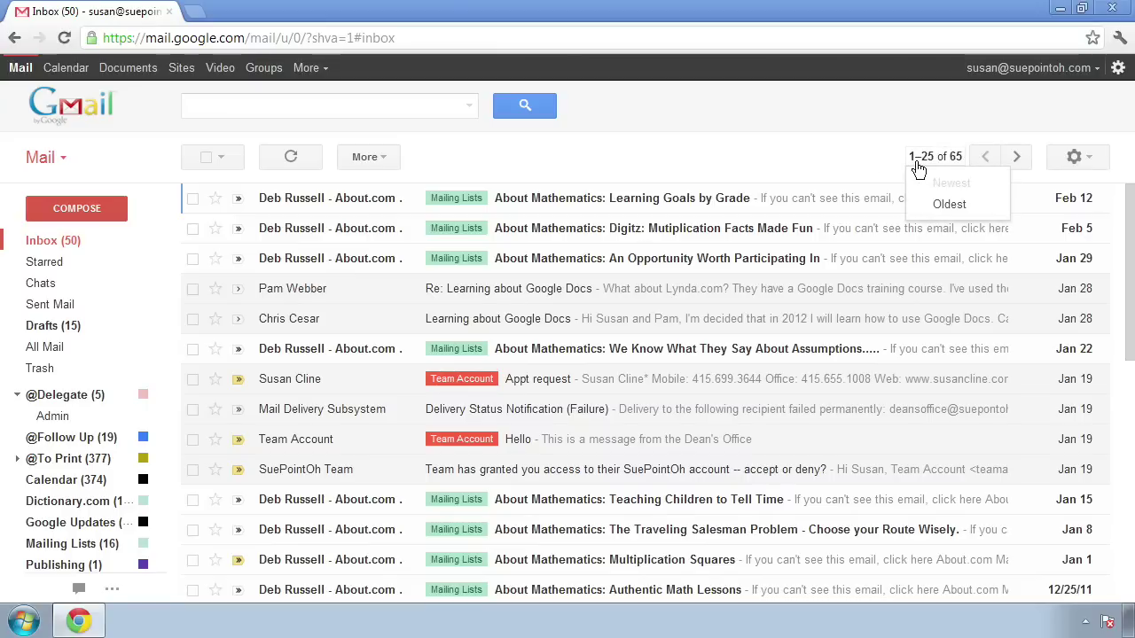
{"action": "left_click", "coordinate": [919, 167]}
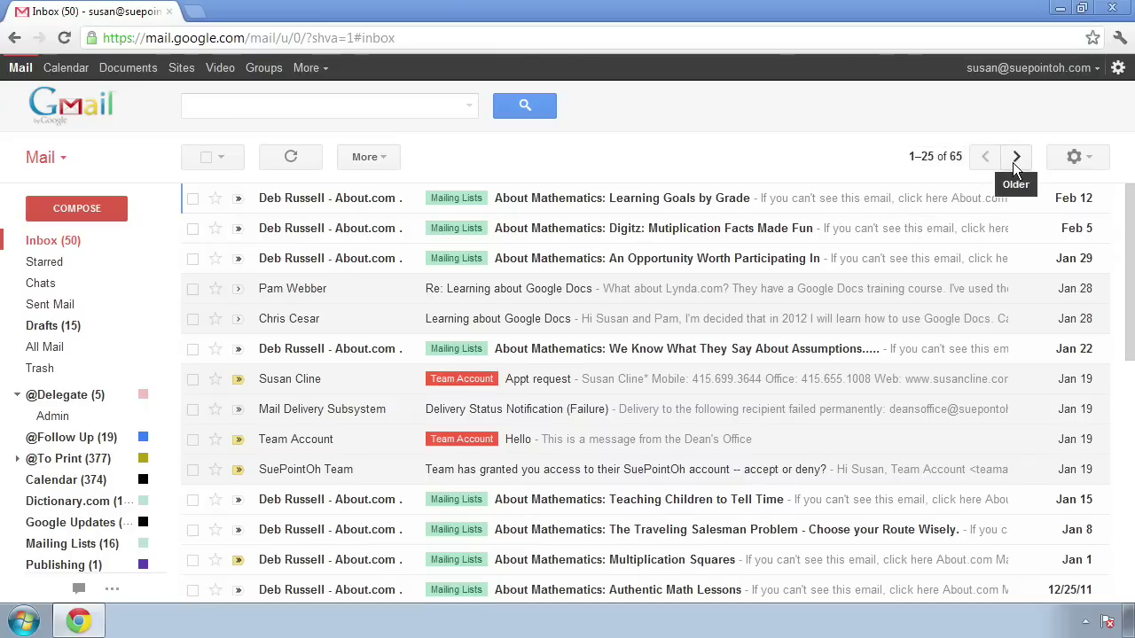
{"action": "left_click", "coordinate": [1015, 164]}
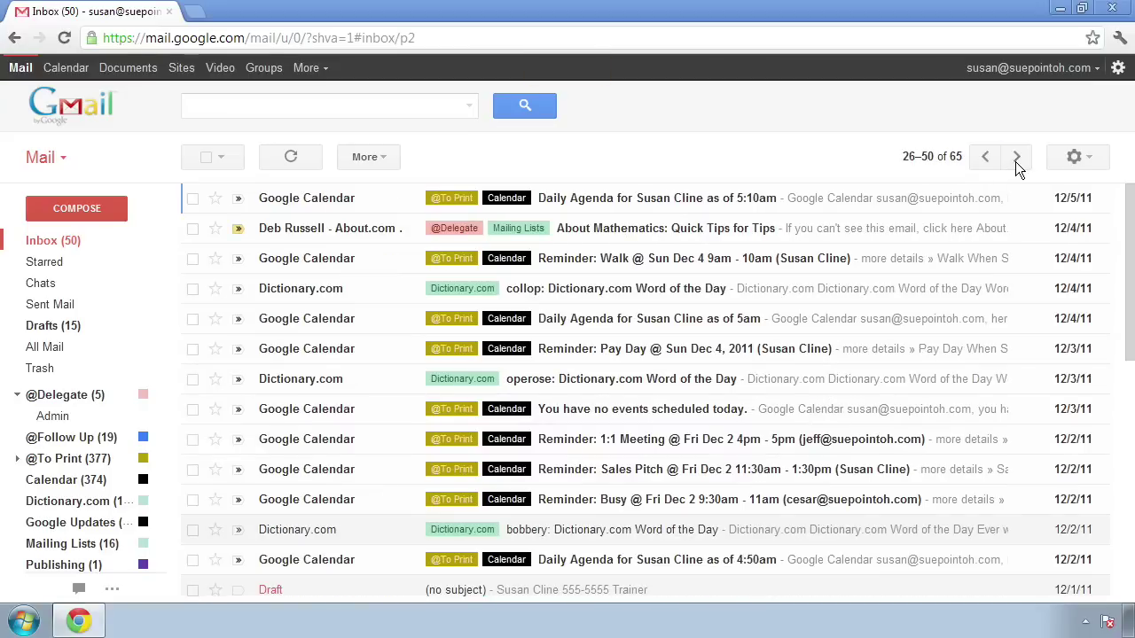
{"action": "left_click", "coordinate": [1015, 162]}
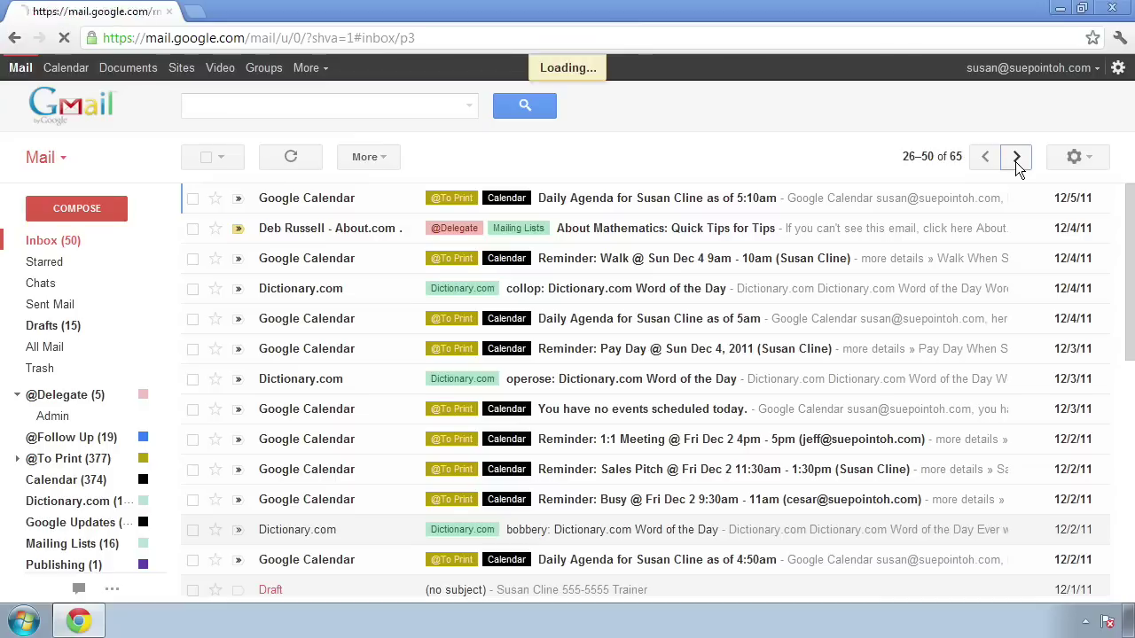
{"action": "left_click", "coordinate": [985, 160]}
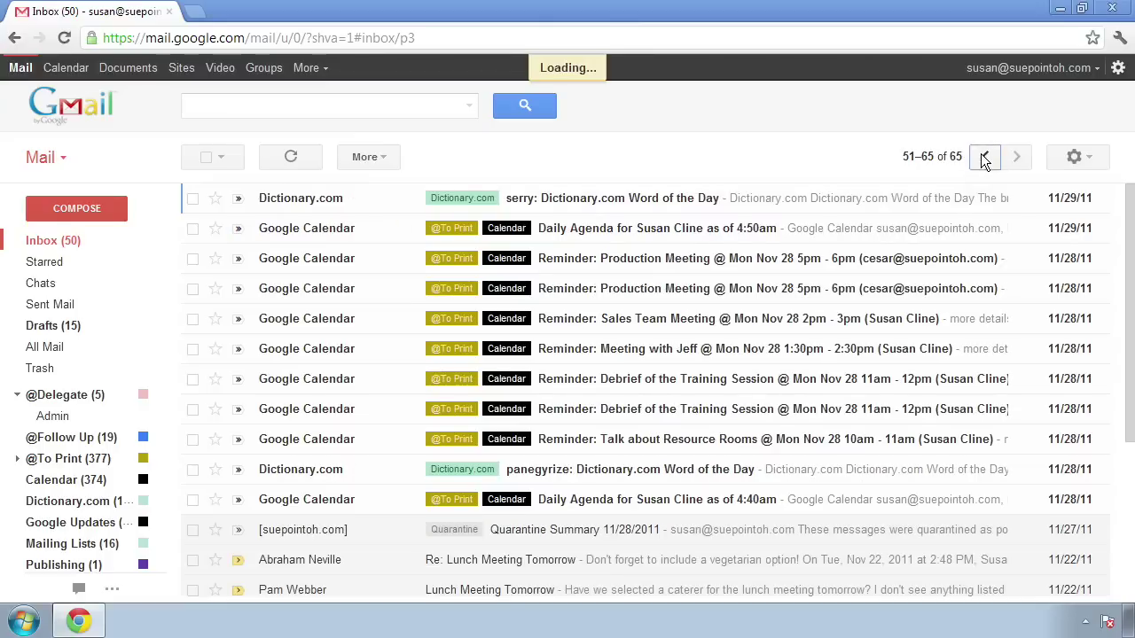
{"action": "left_click", "coordinate": [984, 160]}
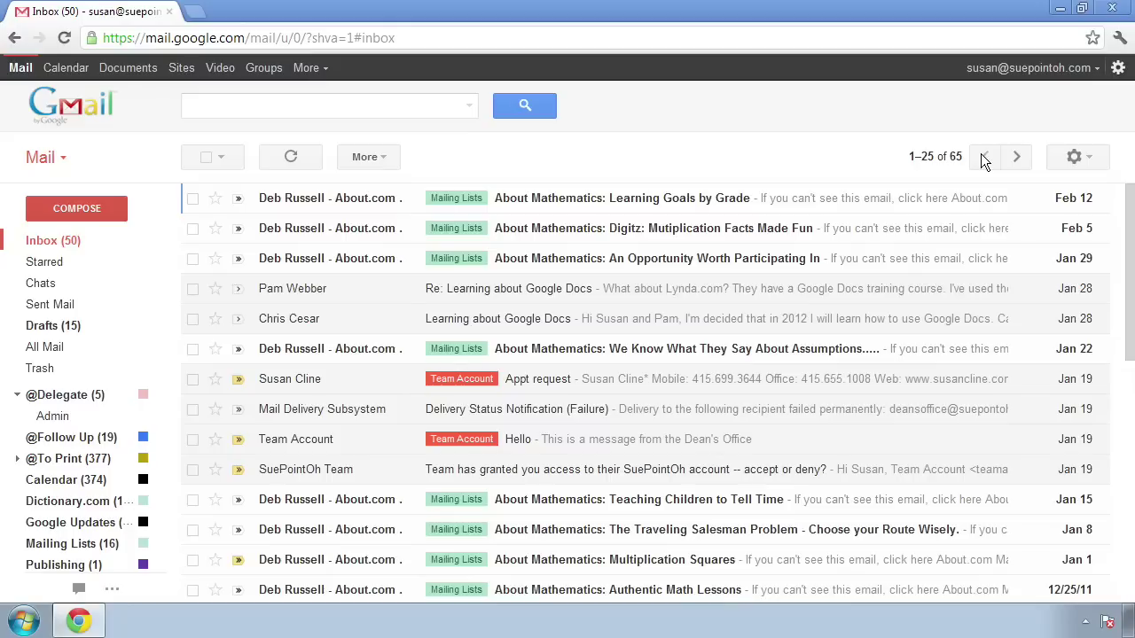
{"action": "left_click", "coordinate": [1118, 71]}
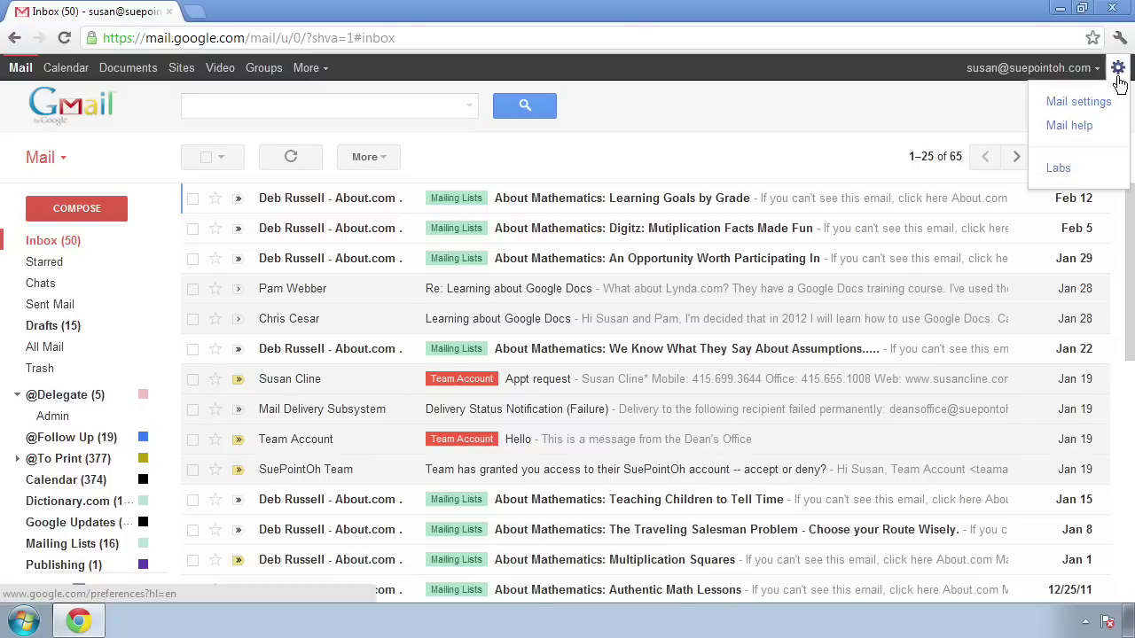
{"action": "left_click", "coordinate": [1077, 102]}
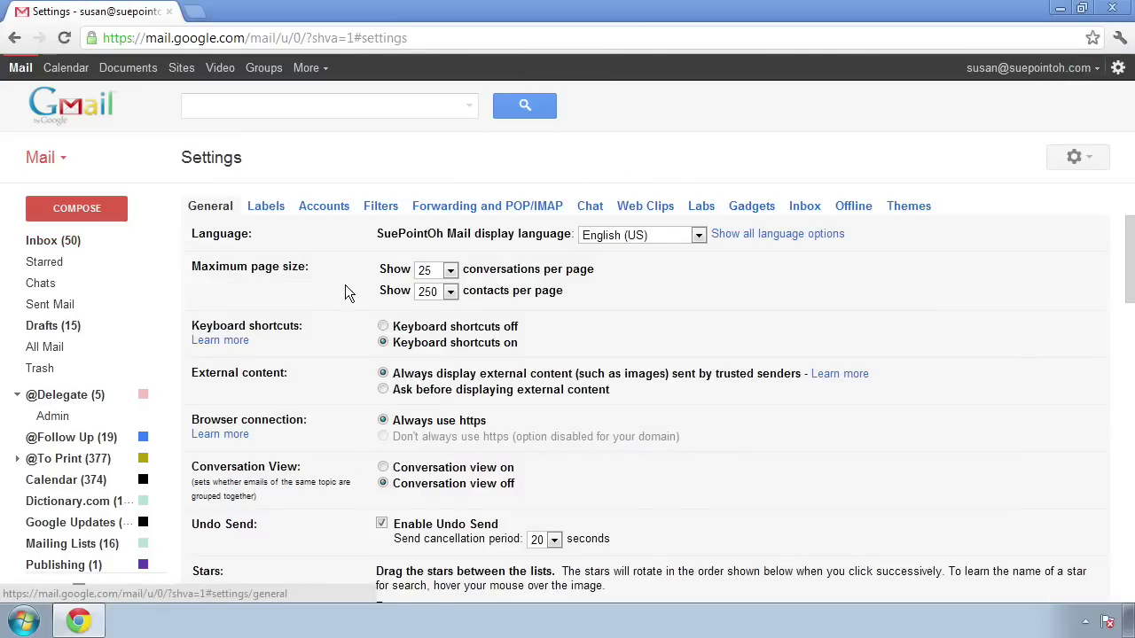
{"action": "left_click", "coordinate": [449, 274]}
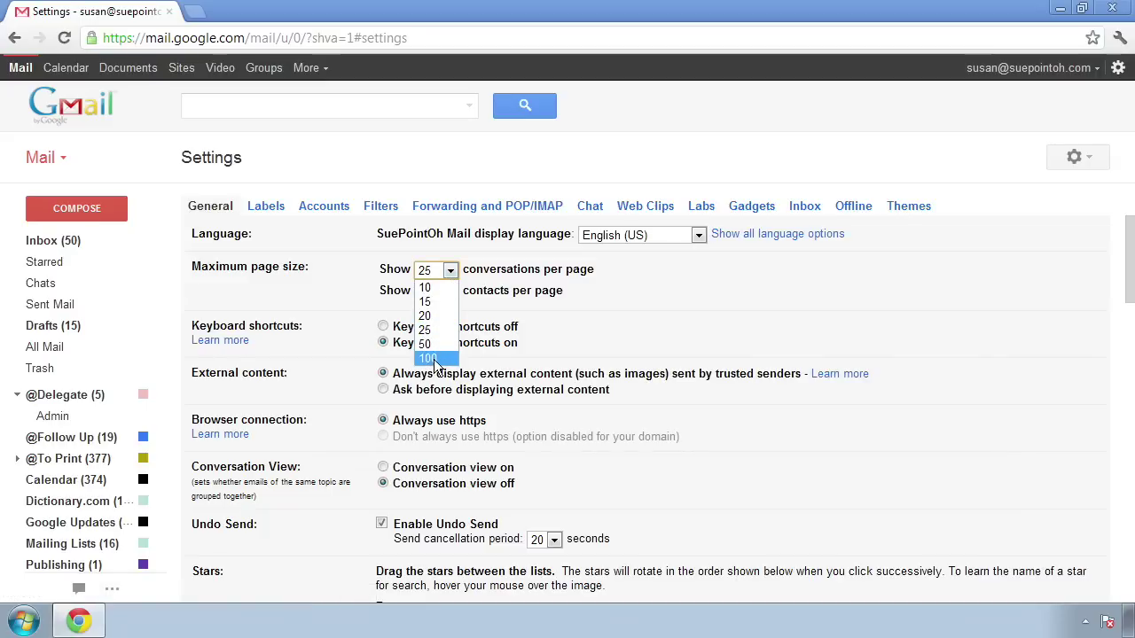
{"action": "left_click", "coordinate": [434, 359]}
{"action": "left_click", "coordinate": [446, 277]}
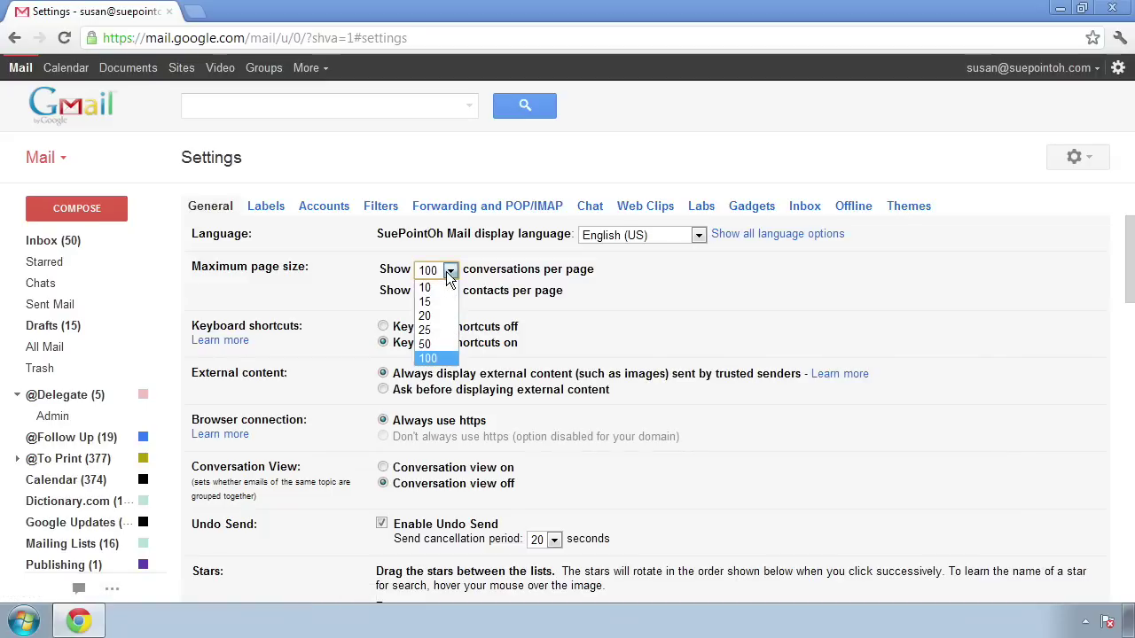
{"action": "left_click", "coordinate": [426, 330]}
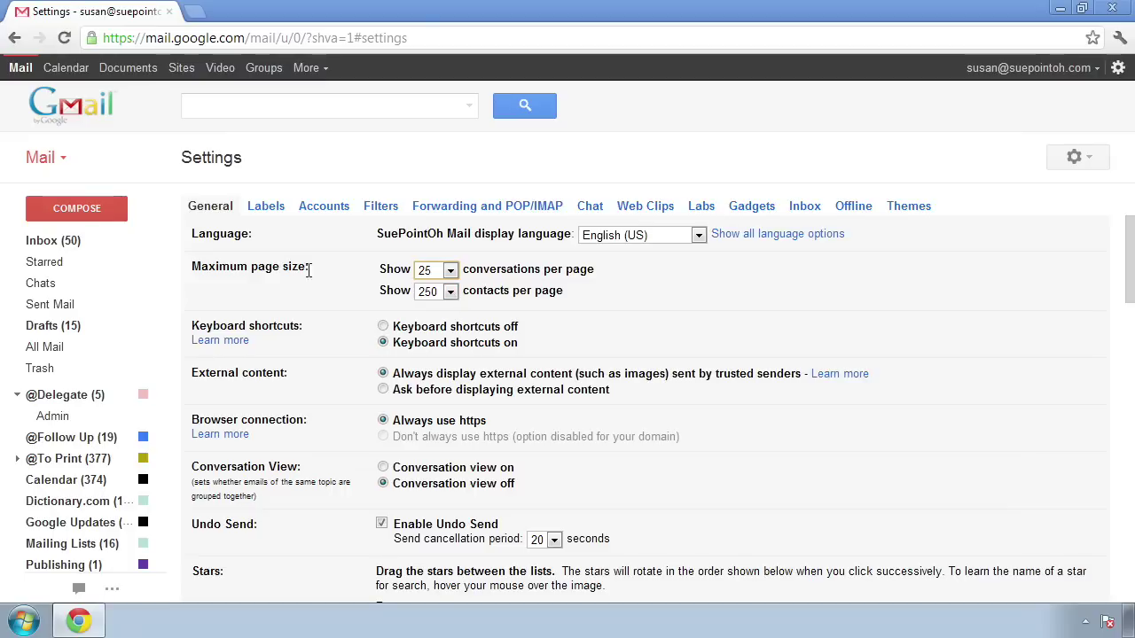
{"action": "left_click", "coordinate": [76, 243]}
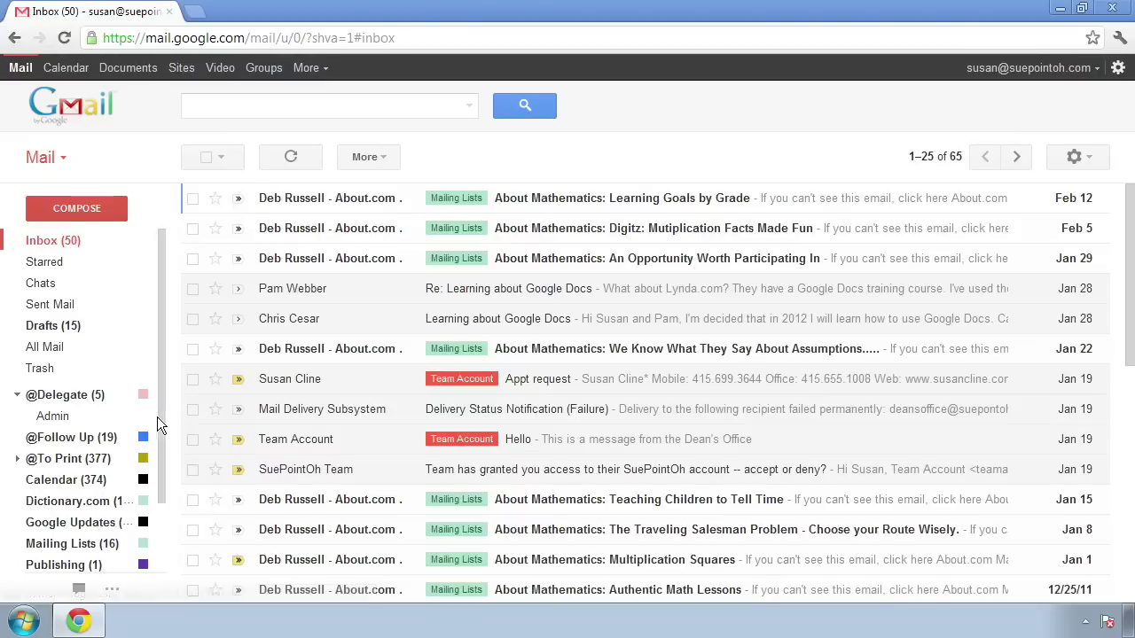
{"action": "left_click", "coordinate": [78, 589]}
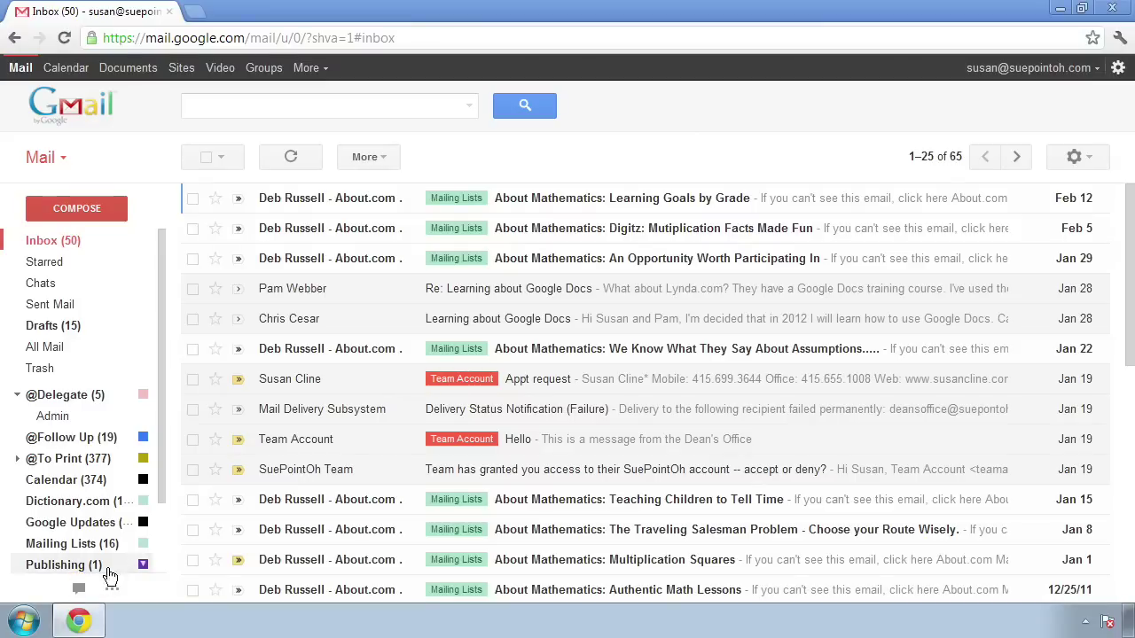
{"action": "left_click", "coordinate": [78, 589]}
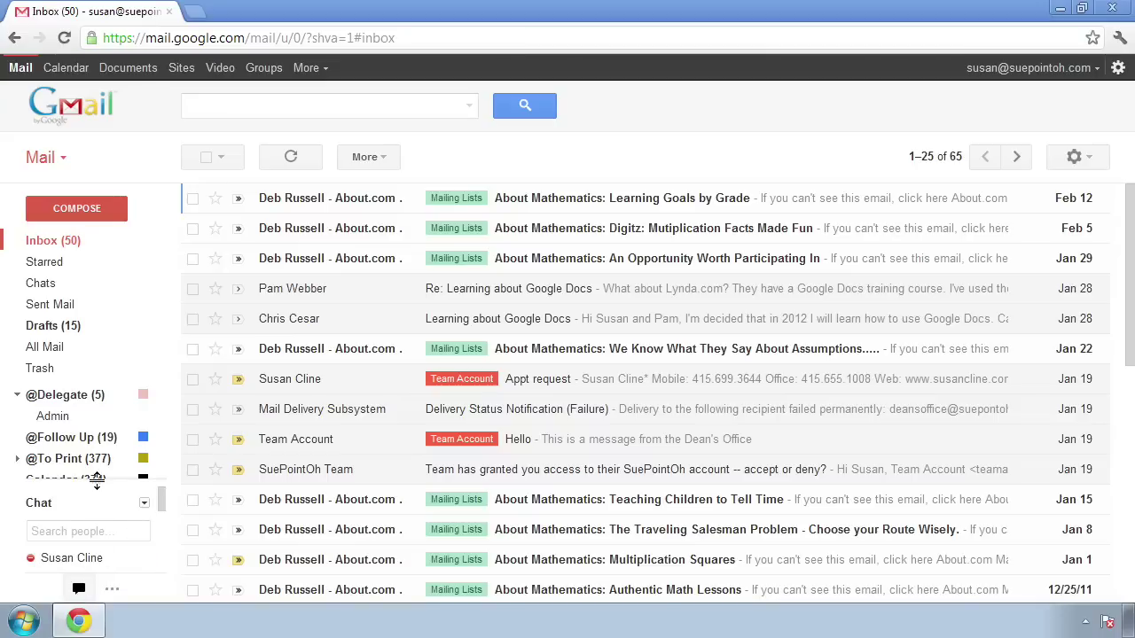
{"action": "left_click_drag", "start_coordinate": [96, 483], "coordinate": [97, 396]}
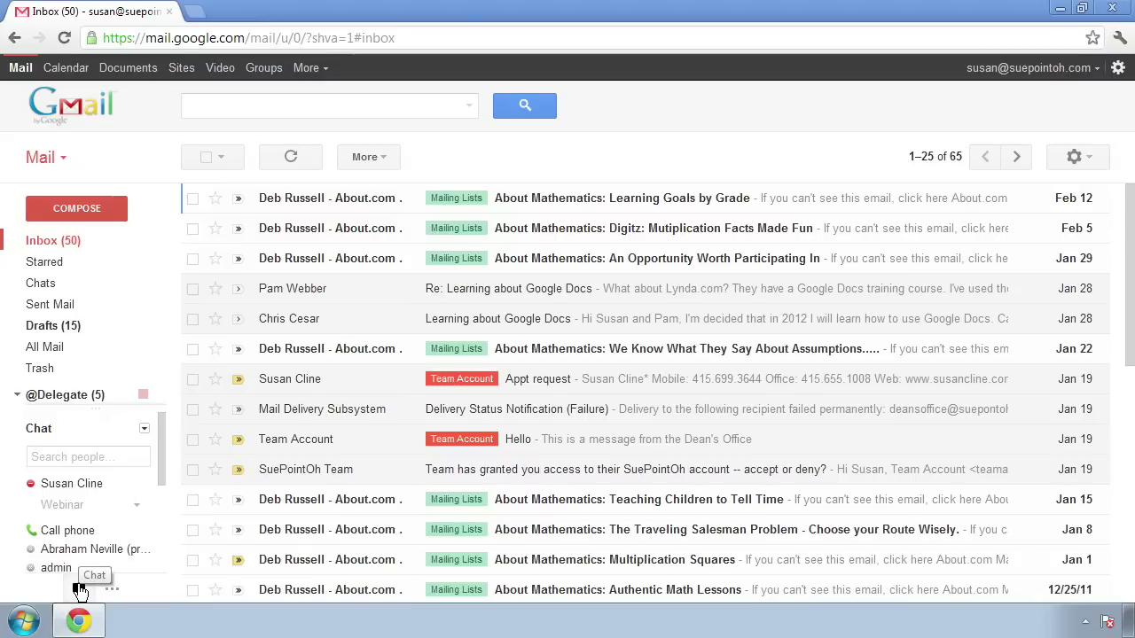
{"action": "left_click", "coordinate": [80, 589]}
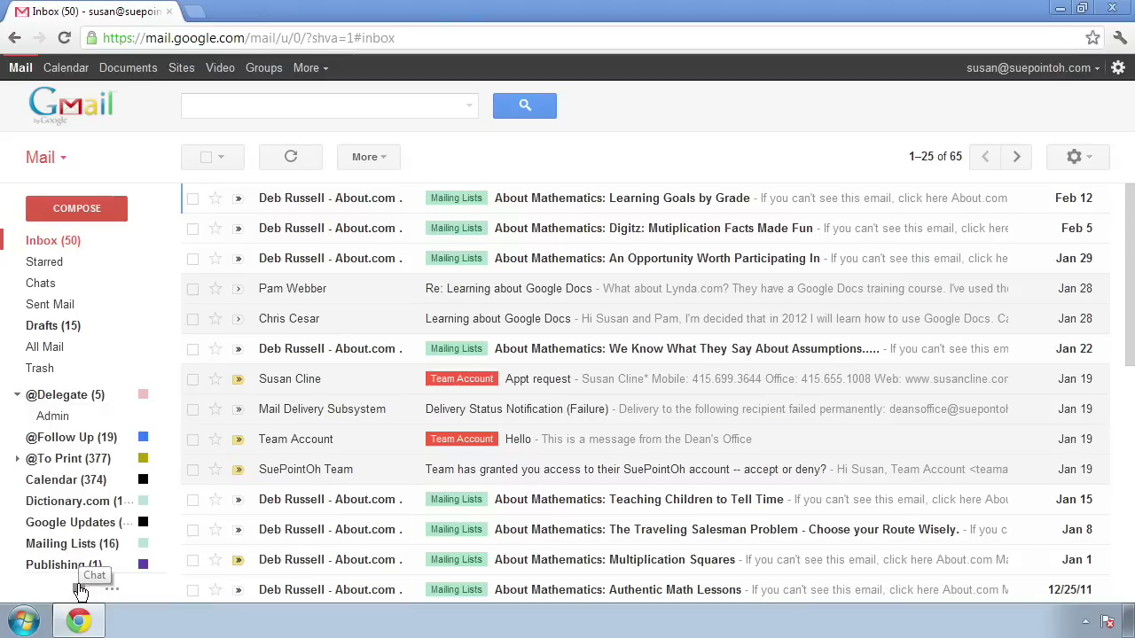
{"action": "left_click", "coordinate": [80, 589]}
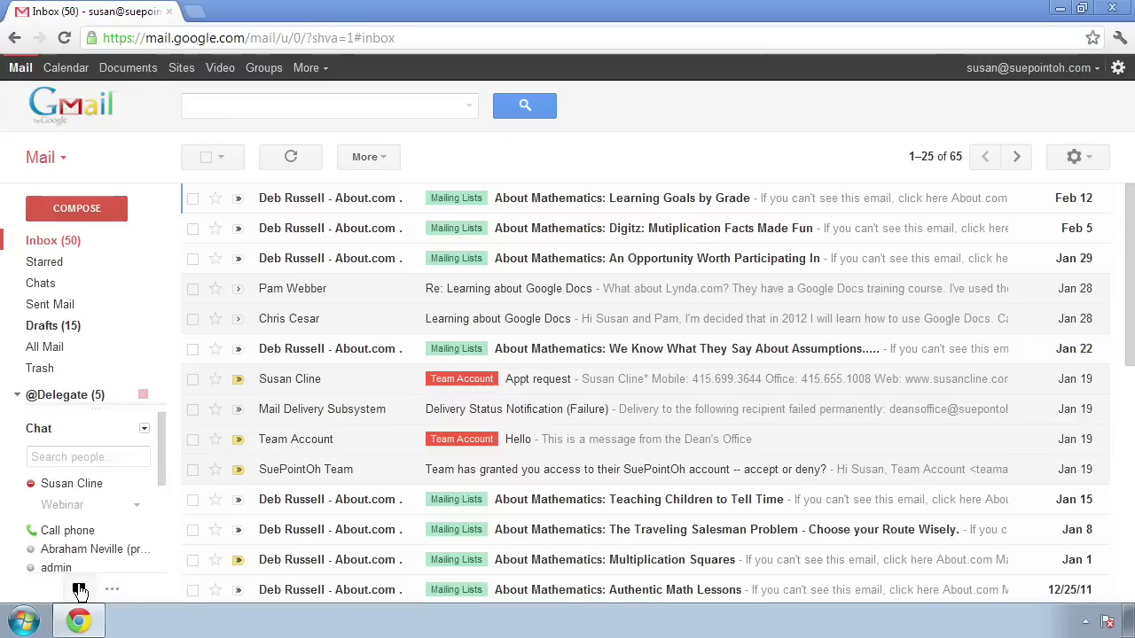
{"action": "left_click", "coordinate": [80, 589]}
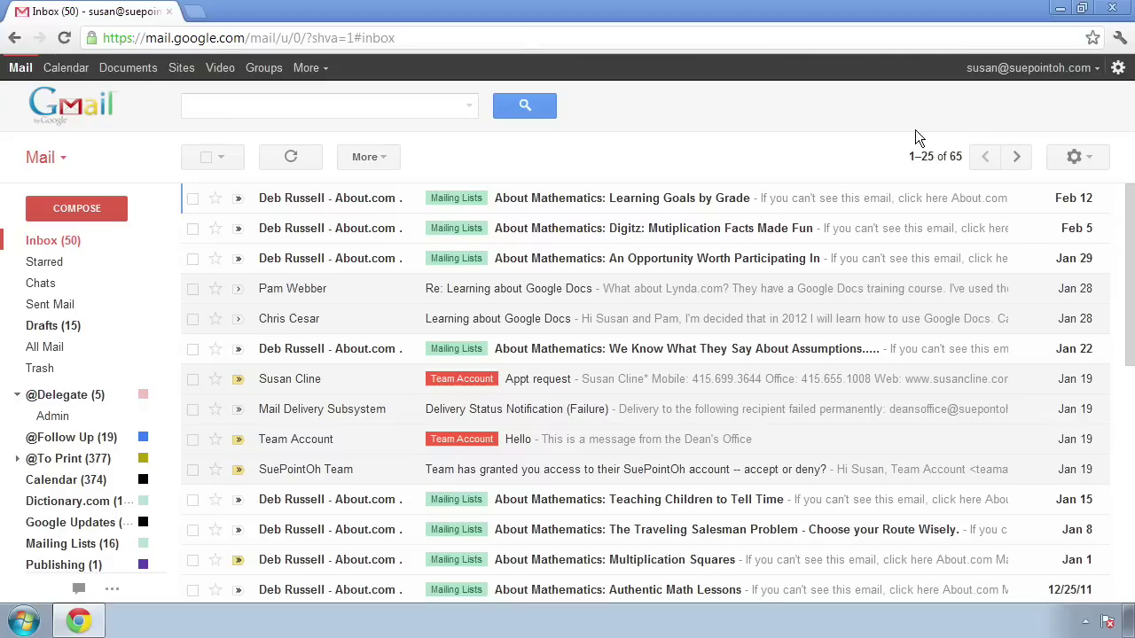
- In Settings > Labs, search 'right', enable the Right-side chat lab and save the changes
{"action": "left_click", "coordinate": [1120, 69]}
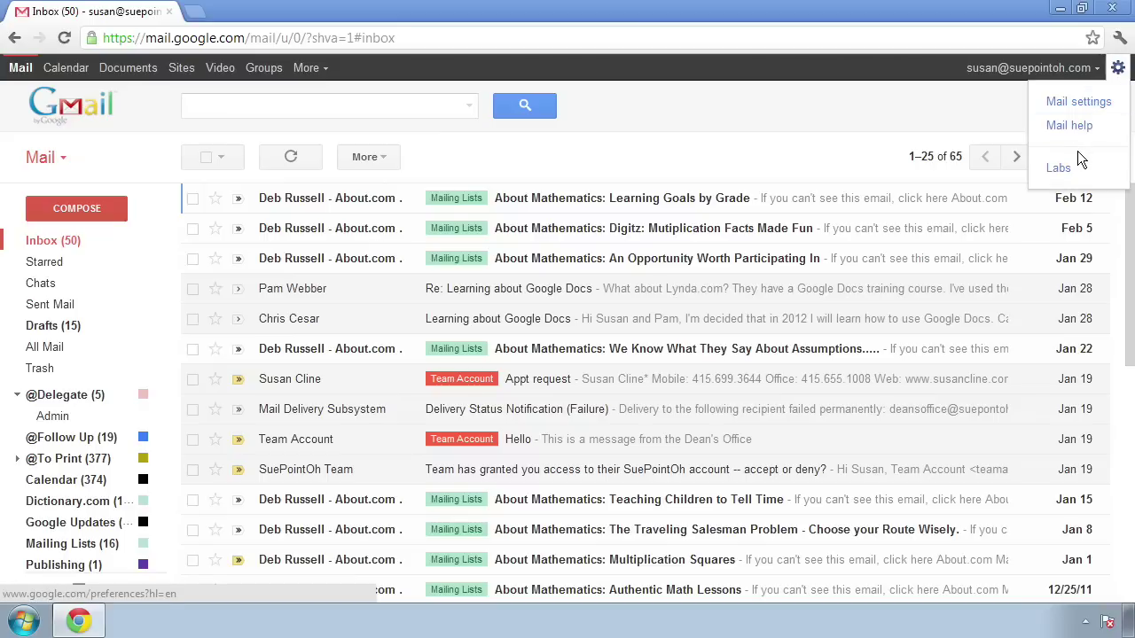
{"action": "left_click", "coordinate": [1064, 170]}
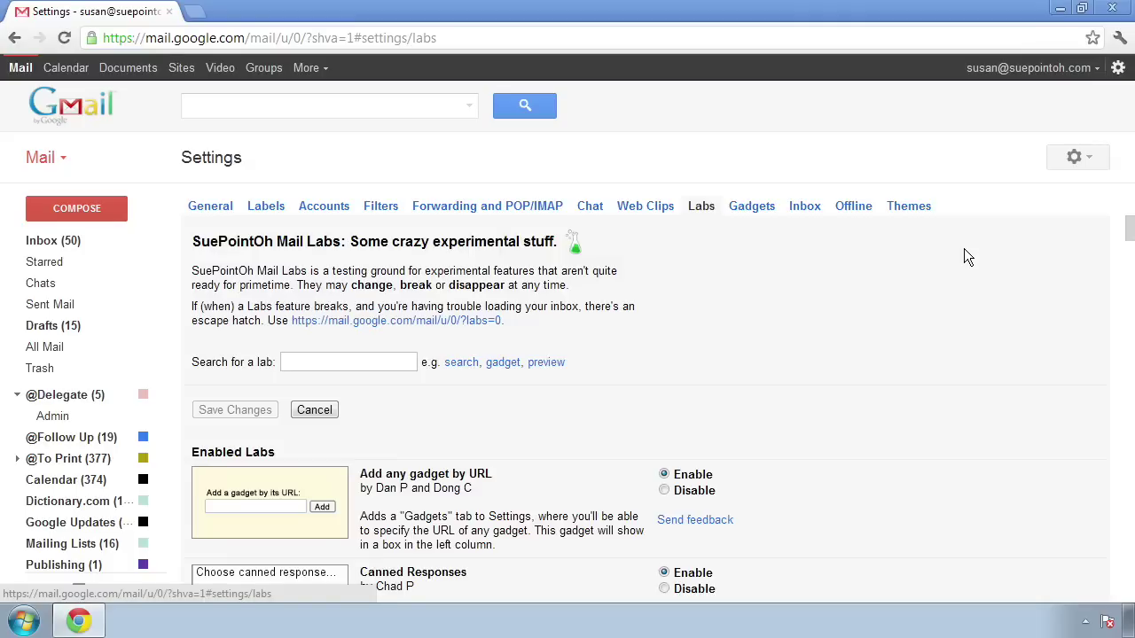
{"action": "left_click", "coordinate": [352, 361]}
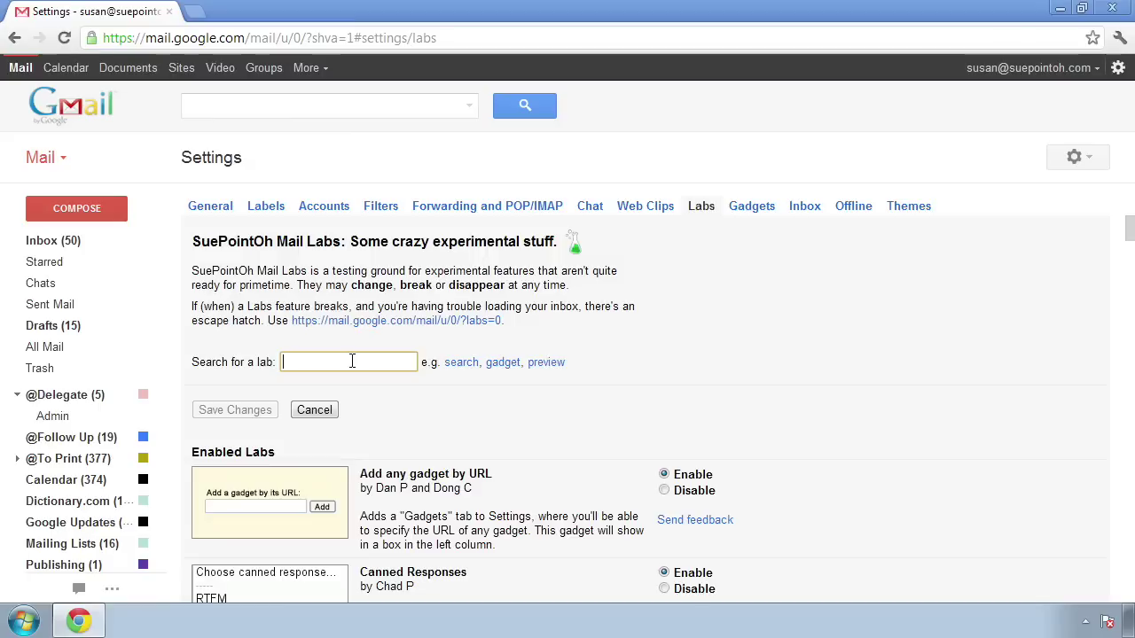
{"action": "type", "text": "right"}
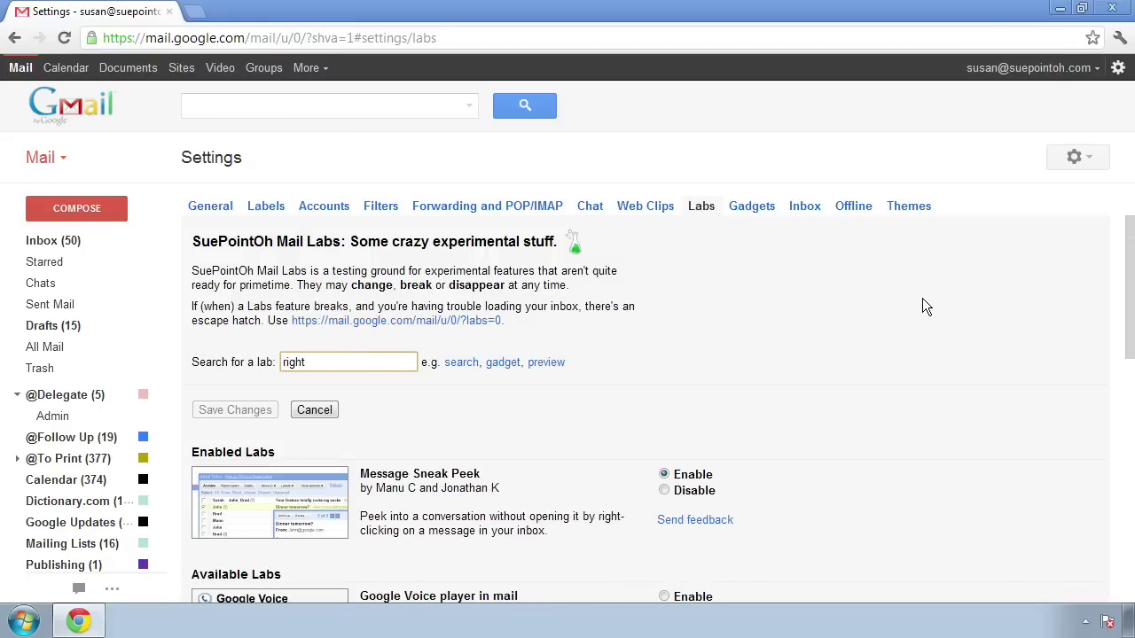
{"action": "left_click_drag", "start_coordinate": [1132, 307], "coordinate": [1131, 484]}
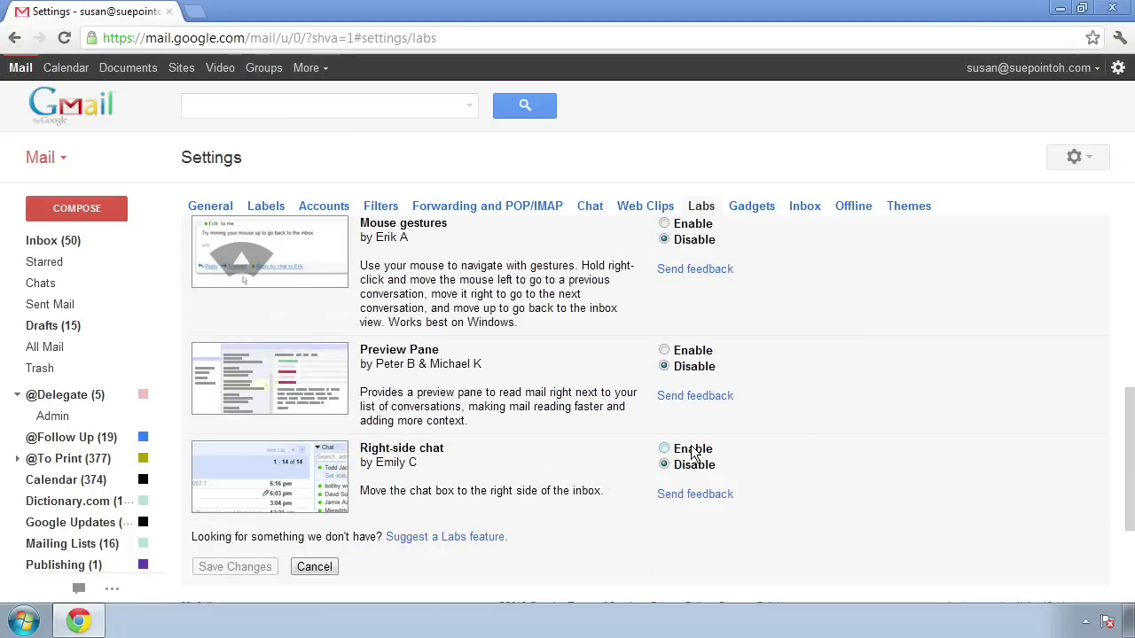
{"action": "left_click", "coordinate": [666, 449]}
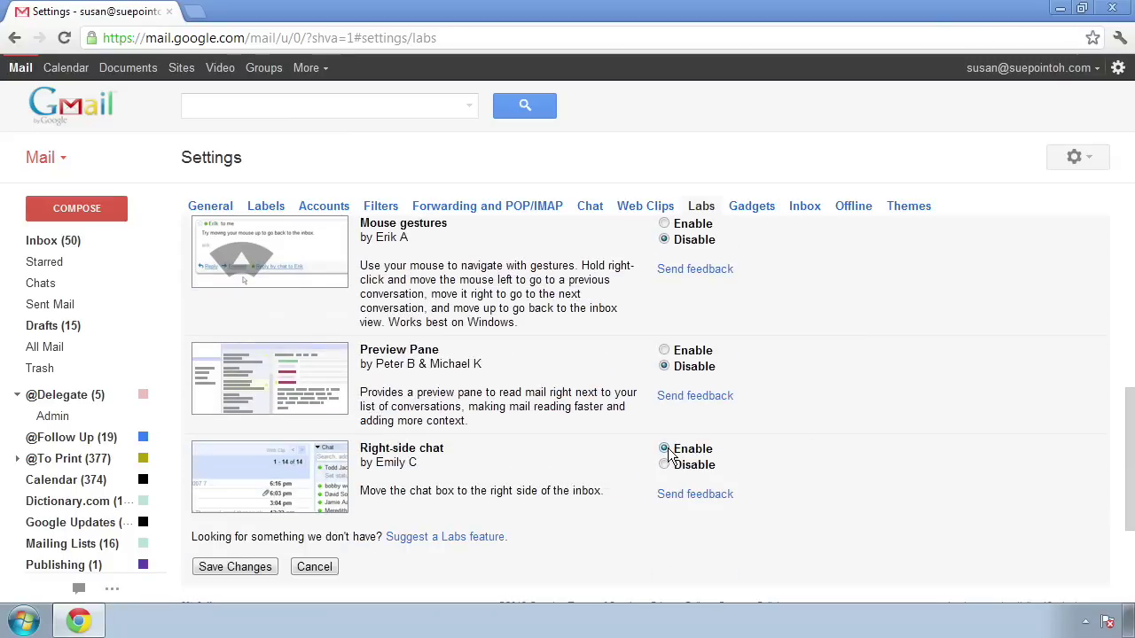
{"action": "left_click", "coordinate": [245, 568]}
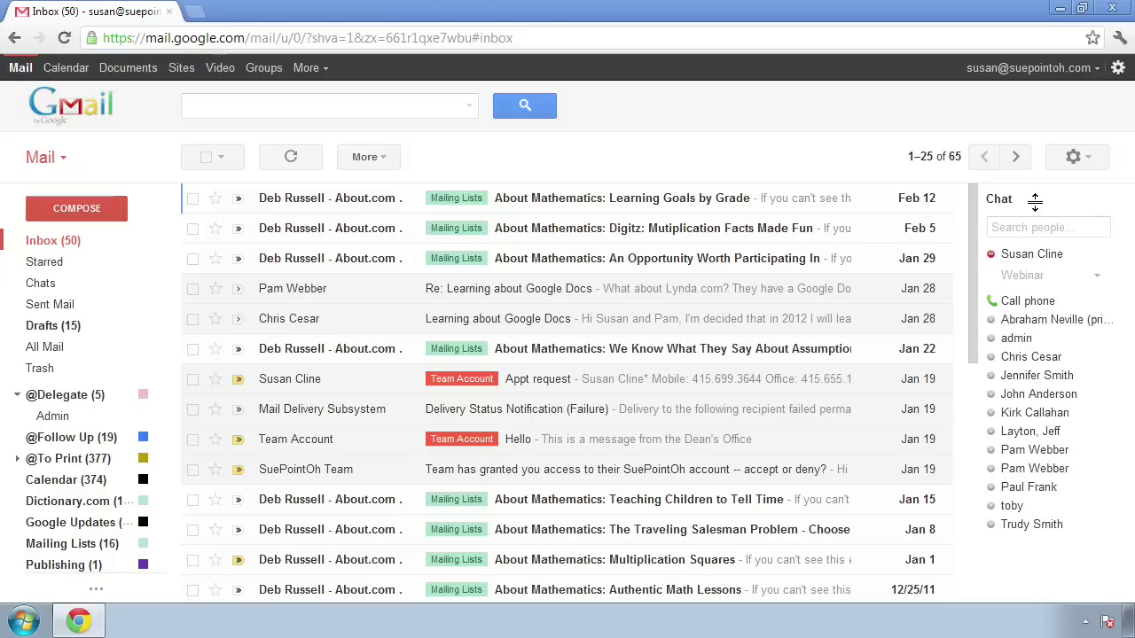
- Go to the Themes tab of Gmail's mail settings, where Light is still applied
{"action": "left_click", "coordinate": [1120, 73]}
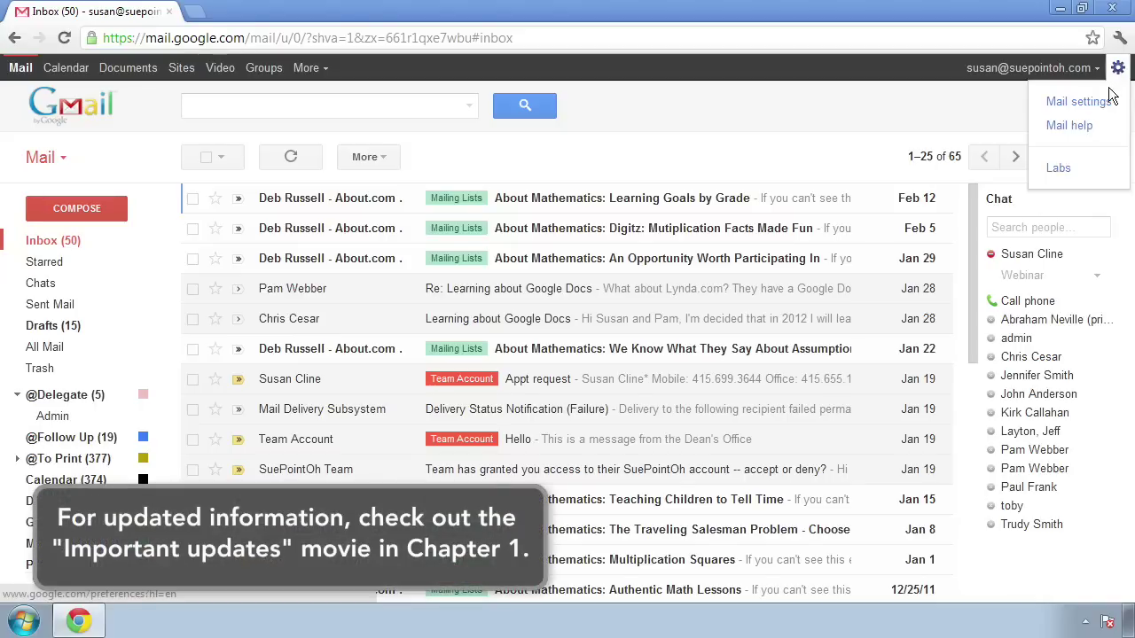
{"action": "left_click", "coordinate": [1076, 102]}
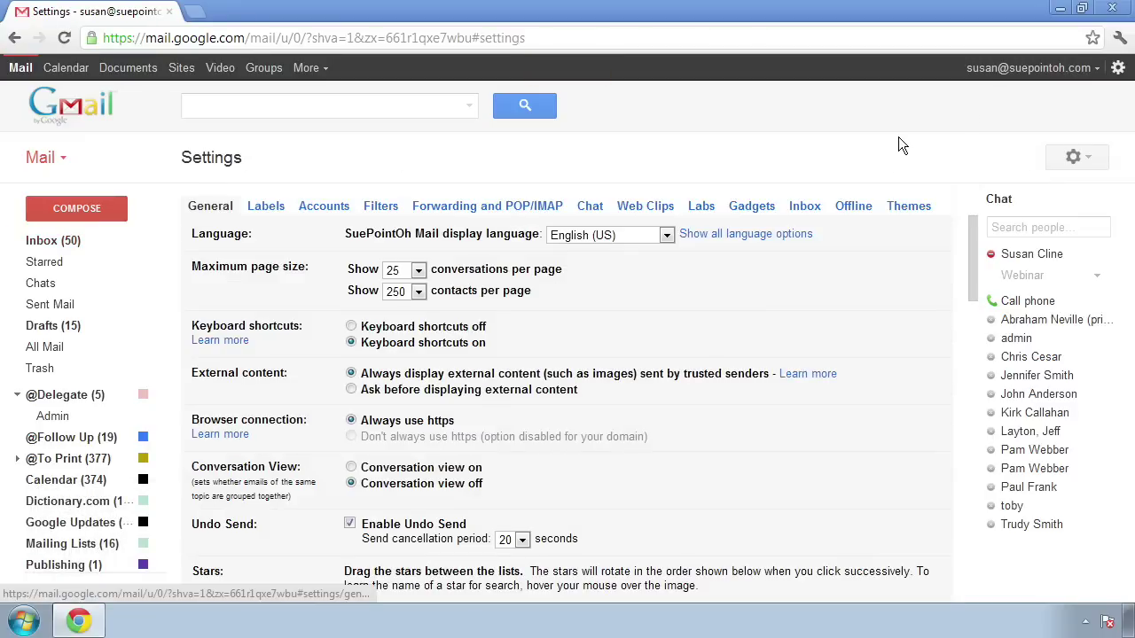
{"action": "left_click", "coordinate": [909, 207]}
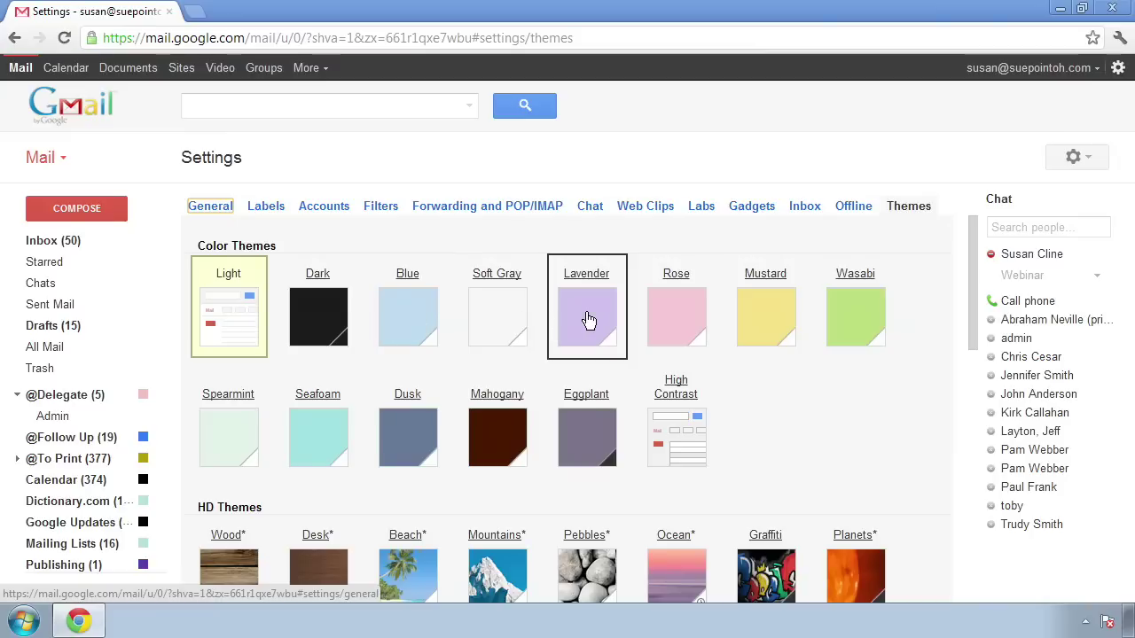
- Preview the Mustard colour theme, then switch to the Seafoam colour theme
{"action": "left_click", "coordinate": [746, 322]}
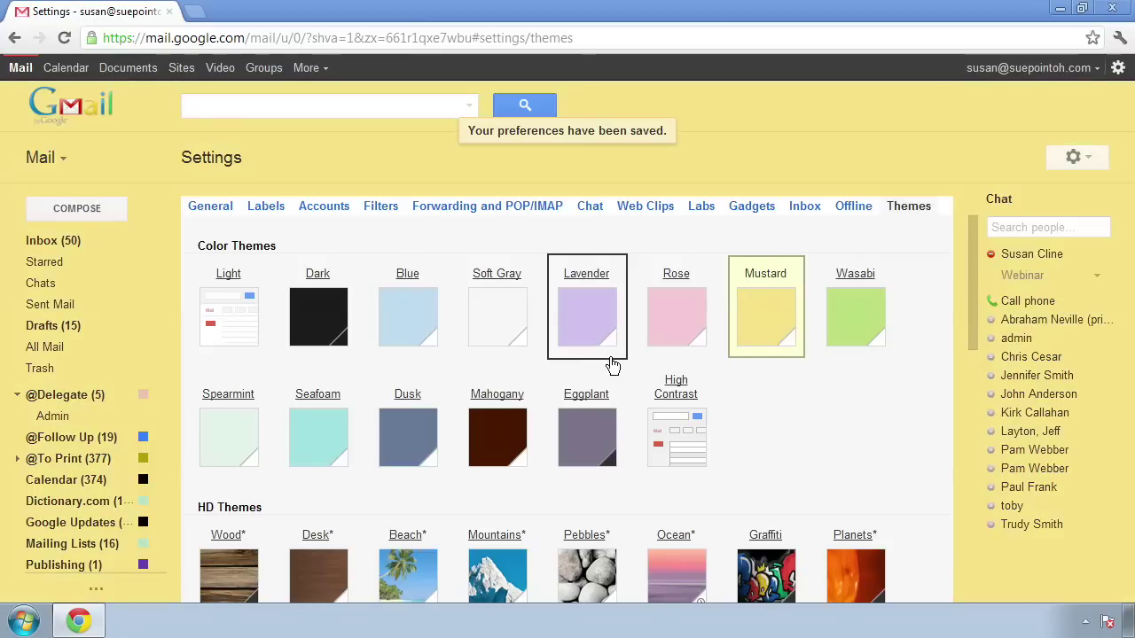
{"action": "left_click", "coordinate": [325, 434]}
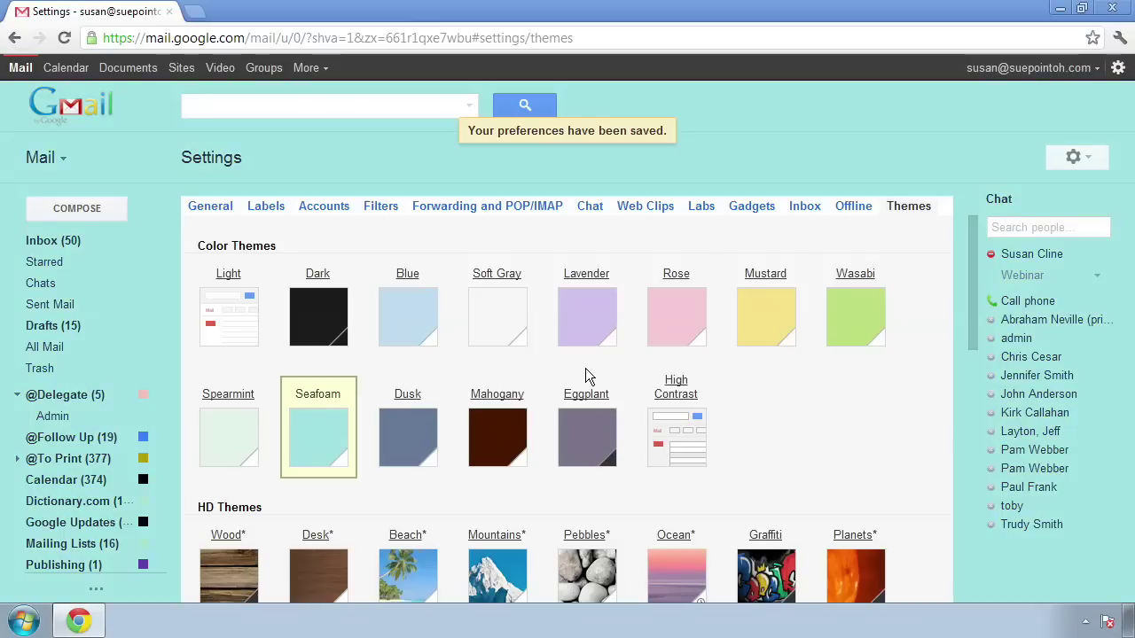
{"action": "left_click_drag", "start_coordinate": [975, 290], "coordinate": [976, 298]}
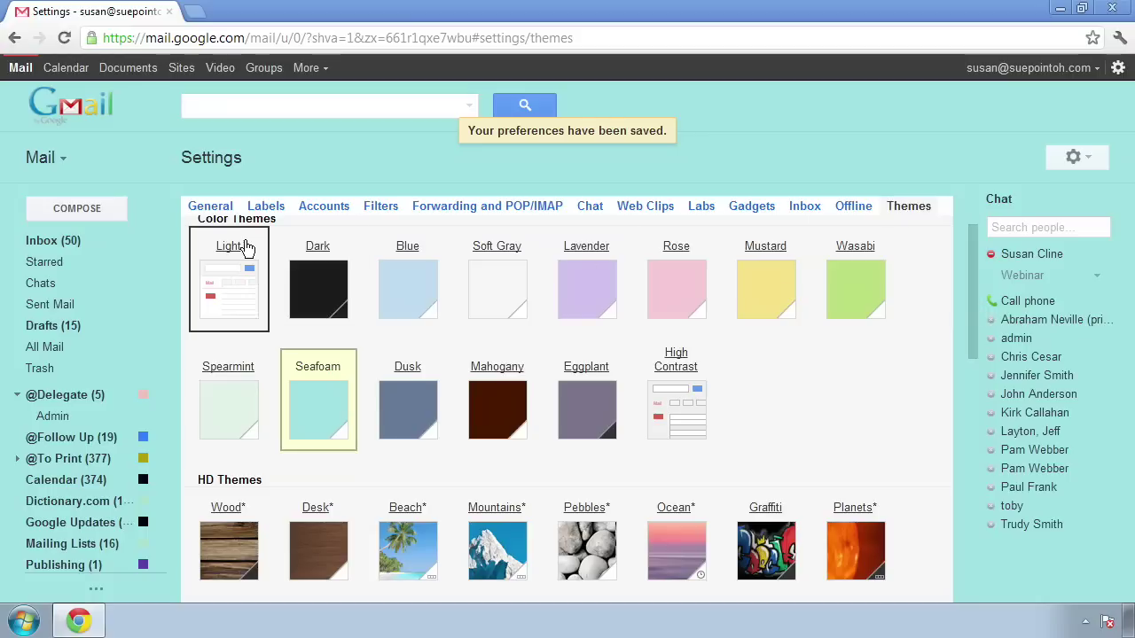
- Return to the inbox, then come back to the Themes tab in mail settings
{"action": "left_click", "coordinate": [80, 241]}
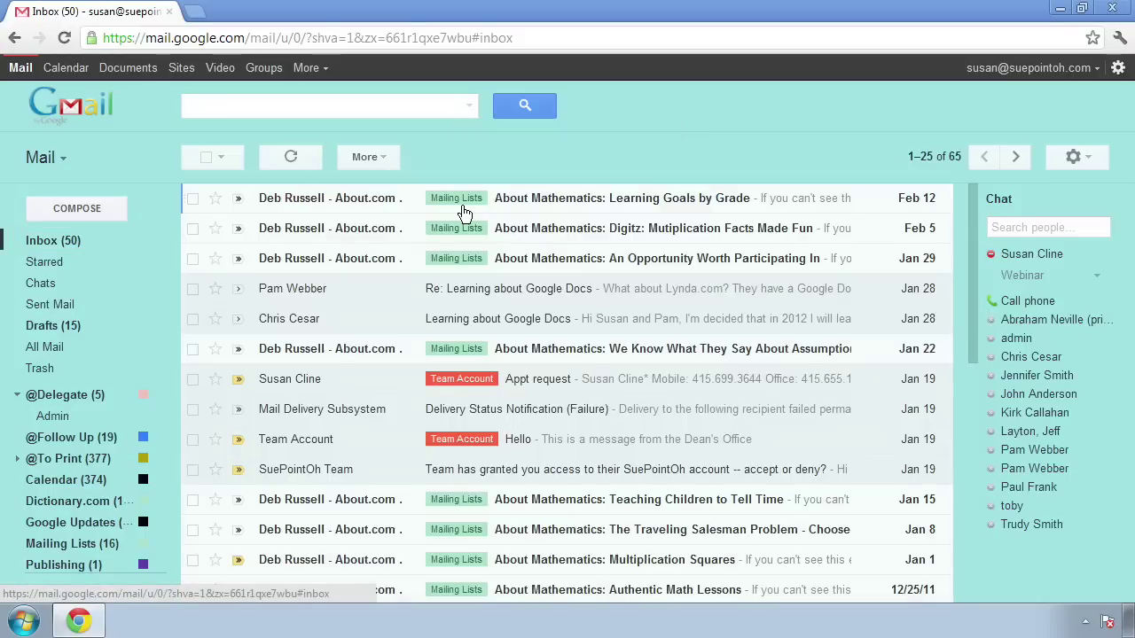
{"action": "left_click", "coordinate": [1116, 68]}
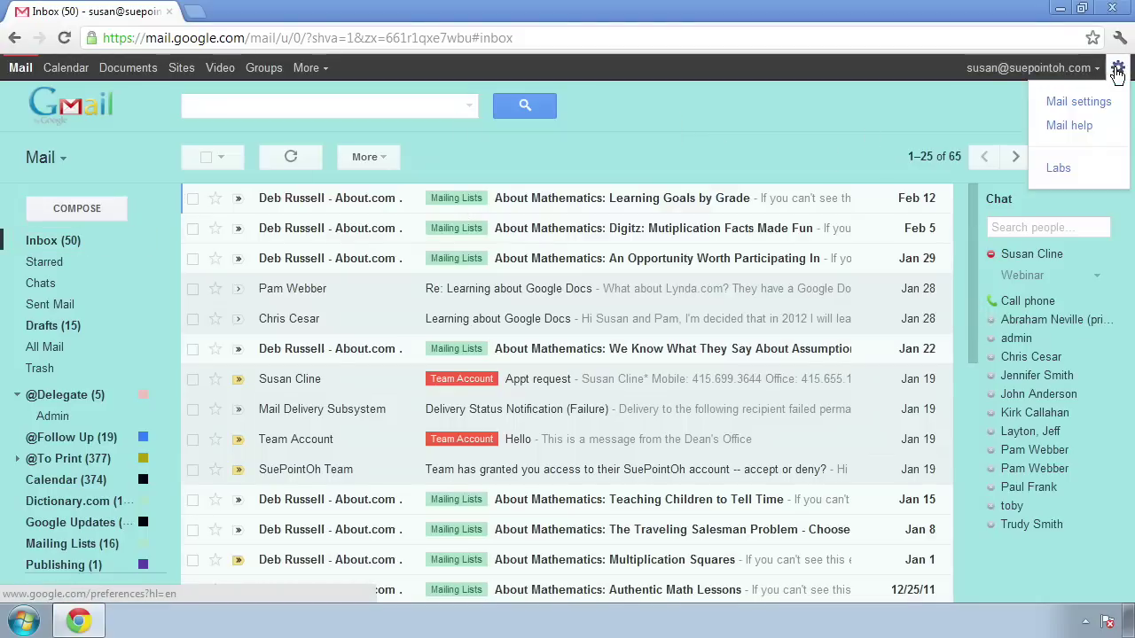
{"action": "left_click", "coordinate": [1078, 102]}
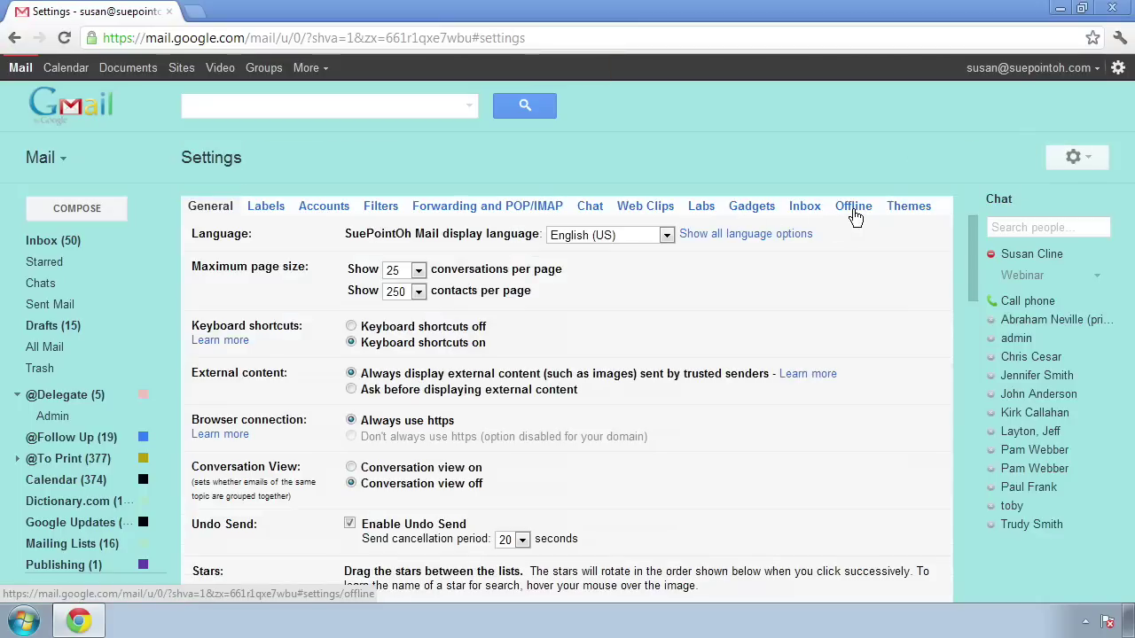
{"action": "left_click", "coordinate": [901, 202]}
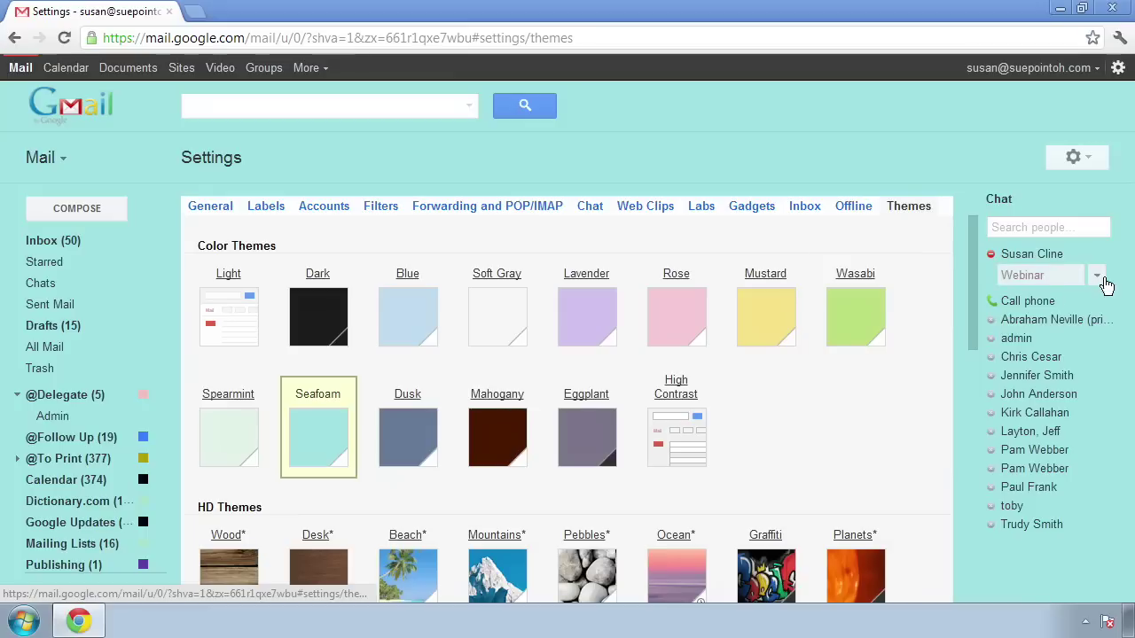
{"action": "left_click_drag", "start_coordinate": [969, 323], "coordinate": [976, 390]}
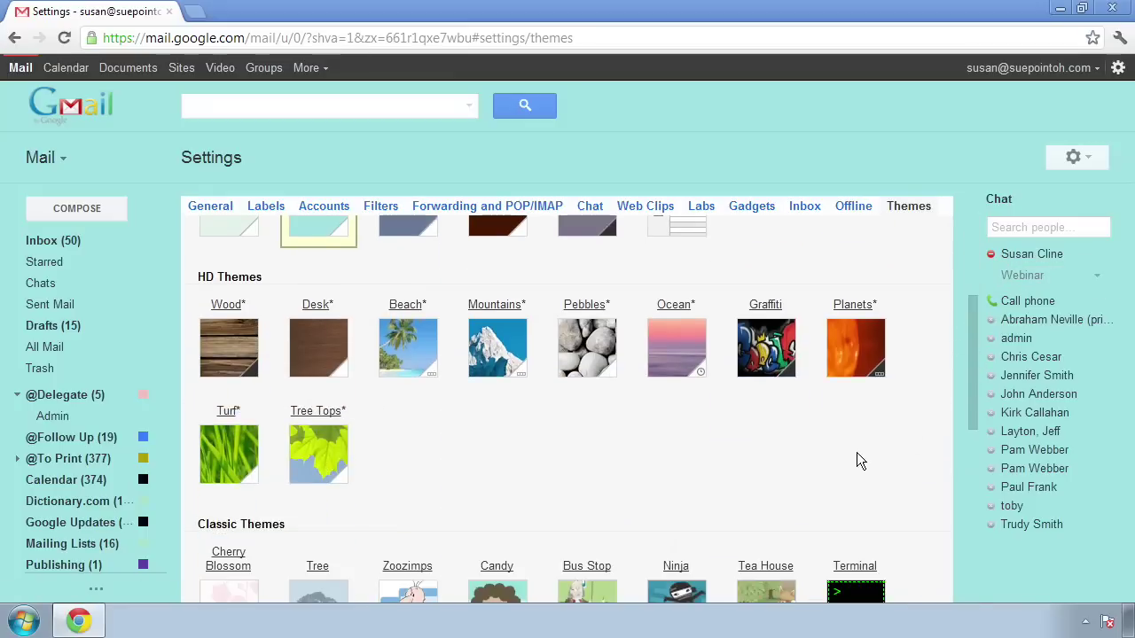
- Apply the Ocean HD theme, then scroll down through the Classic Themes list
{"action": "left_click", "coordinate": [687, 355]}
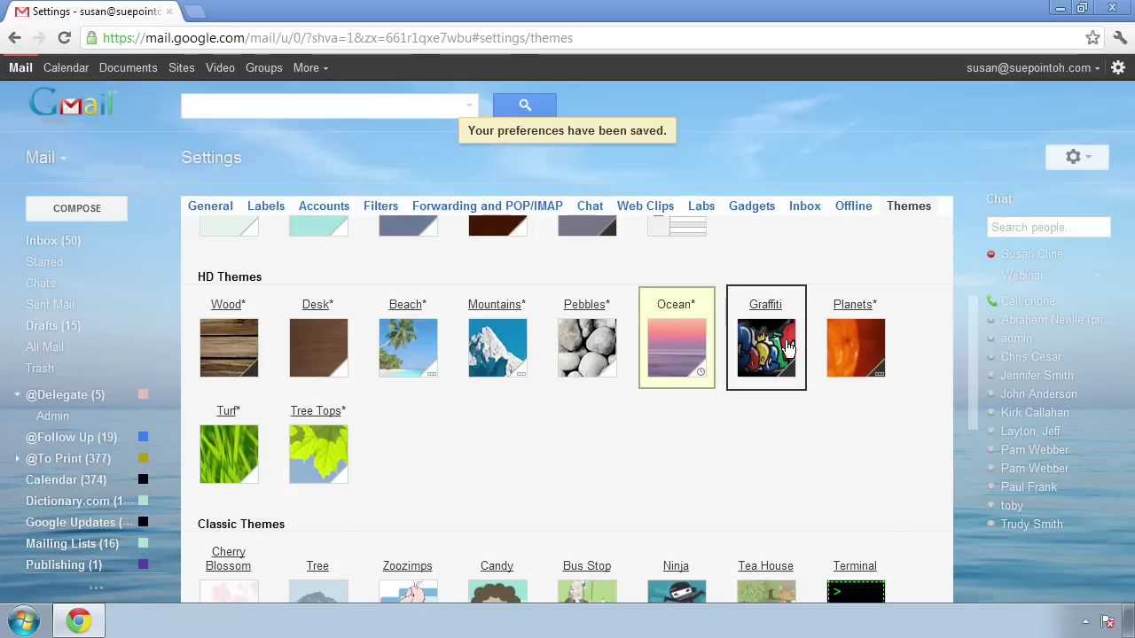
{"action": "left_click_drag", "start_coordinate": [972, 346], "coordinate": [998, 474]}
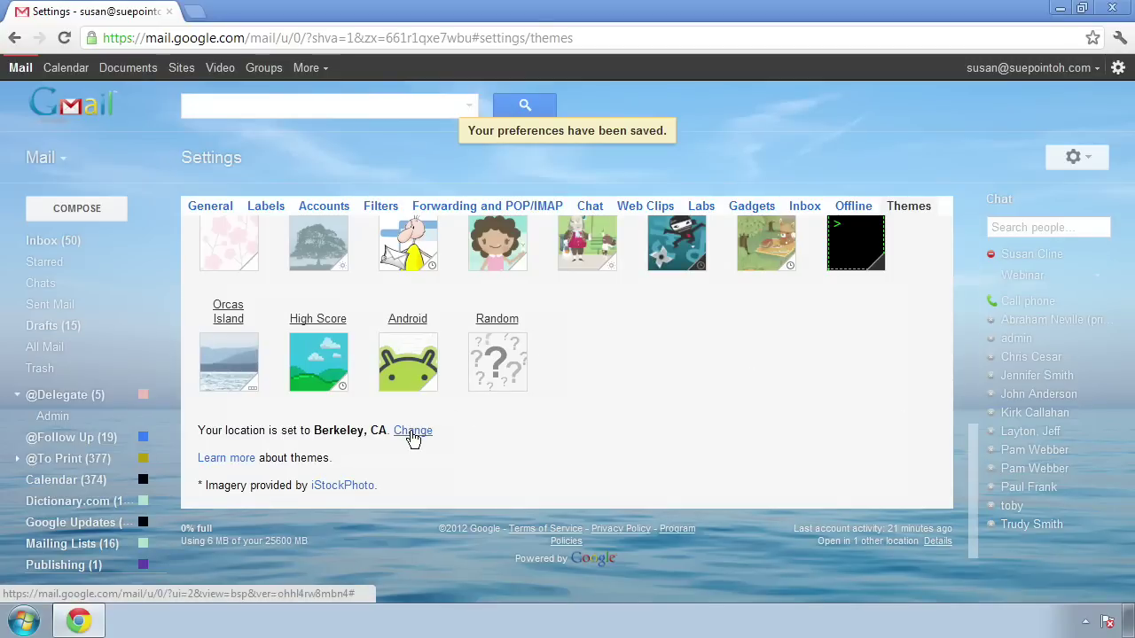
{"action": "left_click_drag", "start_coordinate": [974, 485], "coordinate": [965, 354]}
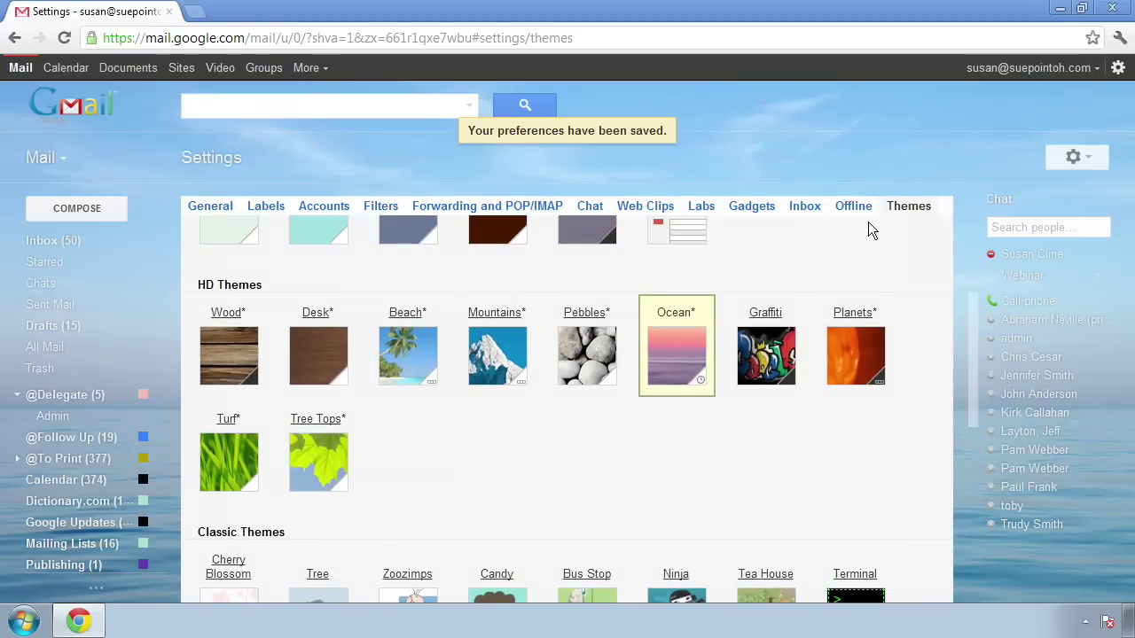
{"action": "left_click_drag", "start_coordinate": [973, 368], "coordinate": [985, 452]}
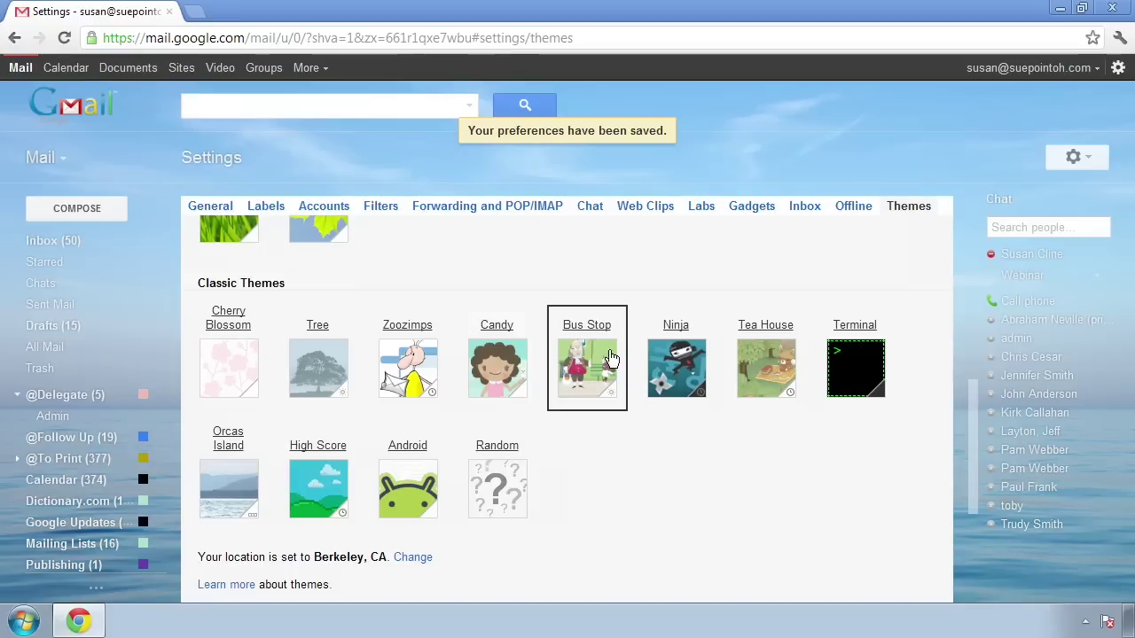
- Try the Tea House classic theme, then switch back to the Light colour theme
{"action": "left_click", "coordinate": [745, 365]}
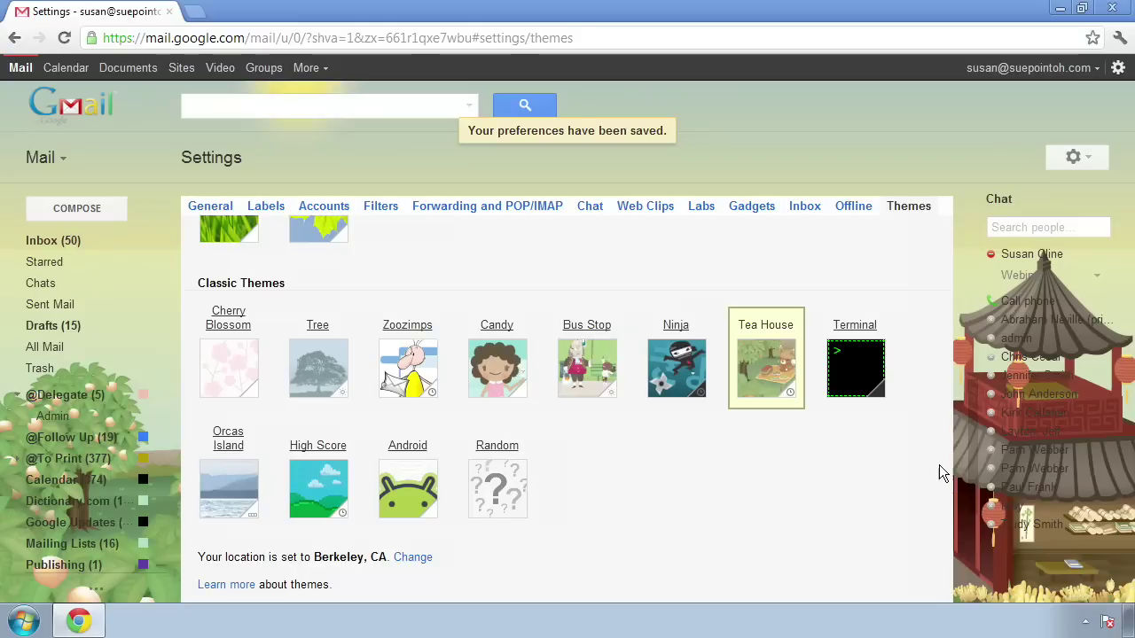
{"action": "scroll", "coordinate": [888, 437], "scroll_direction": "up", "scroll_amount": 5}
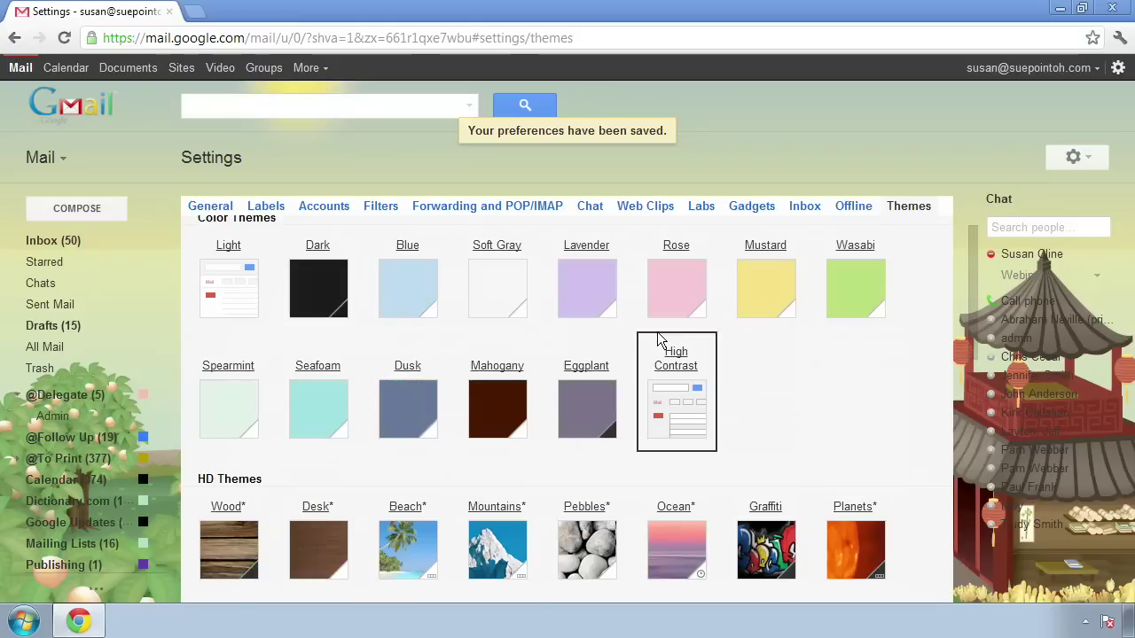
{"action": "left_click", "coordinate": [249, 300]}
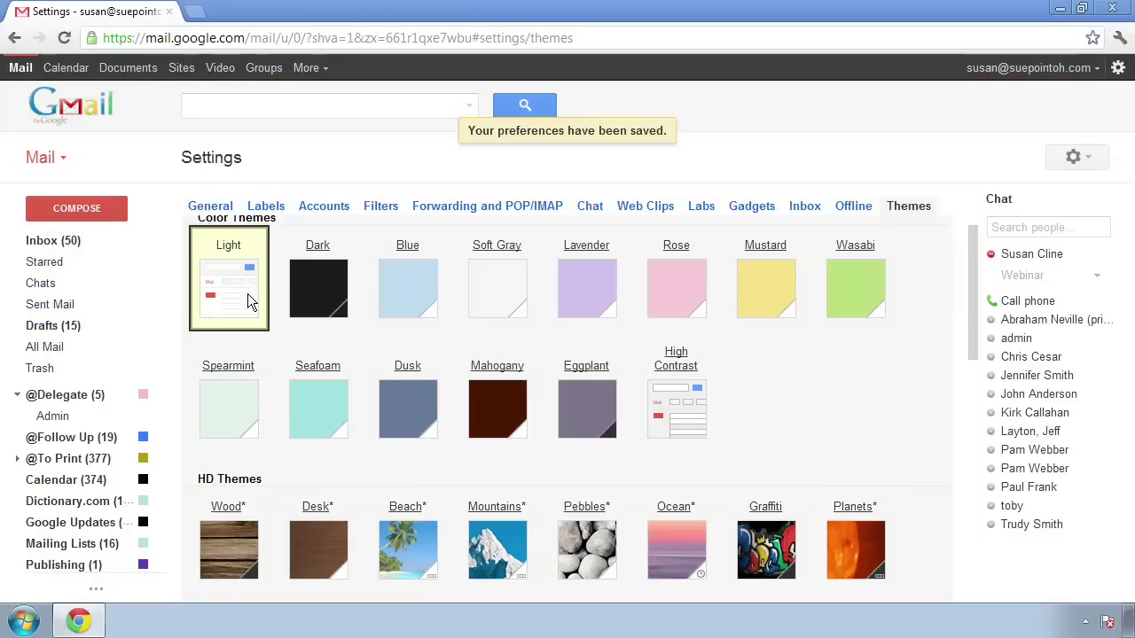